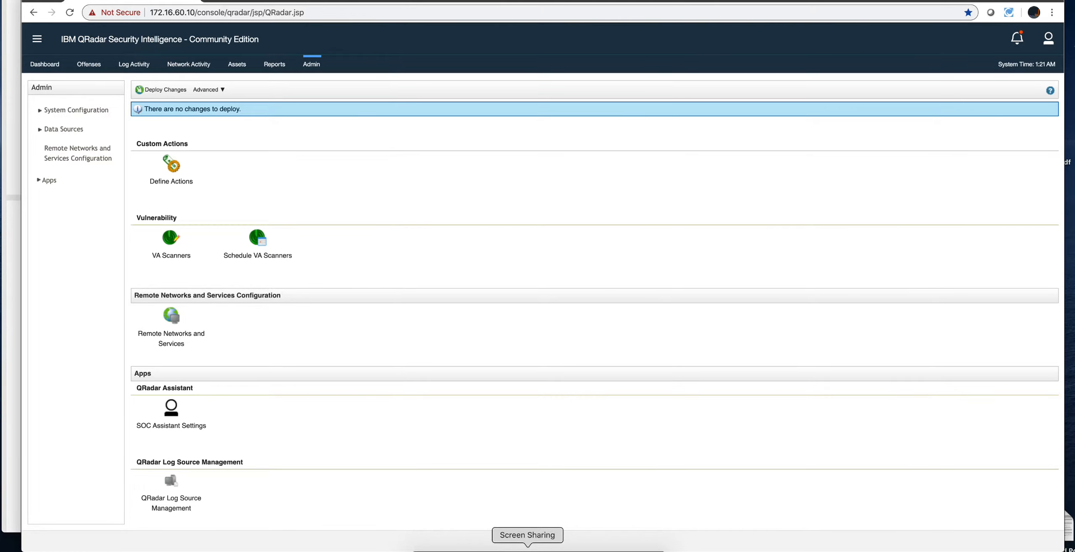
Step: Switch to the shared remote Mac's terminal and move up one directory from /opt/qradar/lib/perl
{"action": "left_click", "coordinate": [527, 550]}
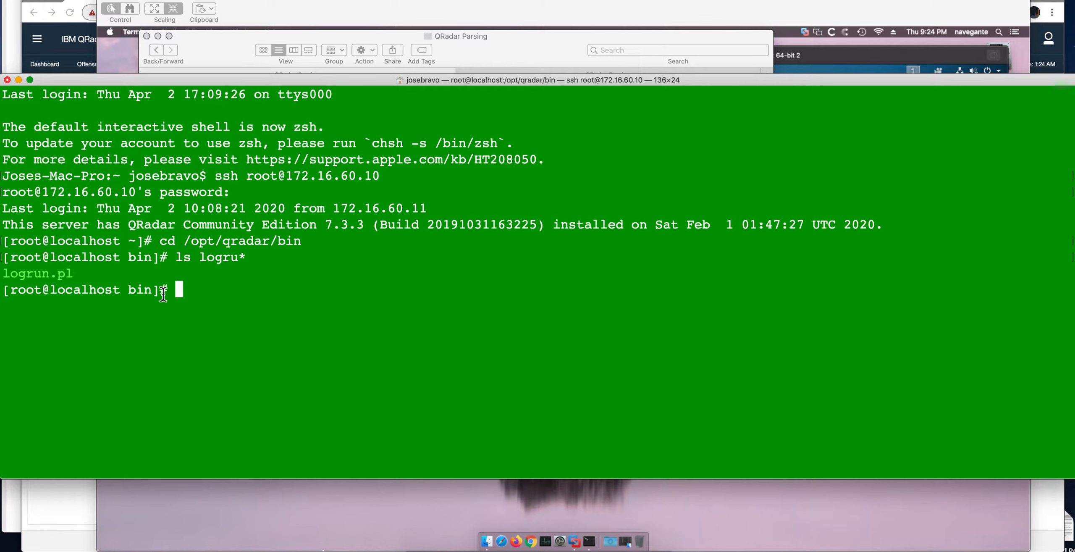
{"action": "left_click_drag", "start_coordinate": [305, 240], "coordinate": [184, 240]}
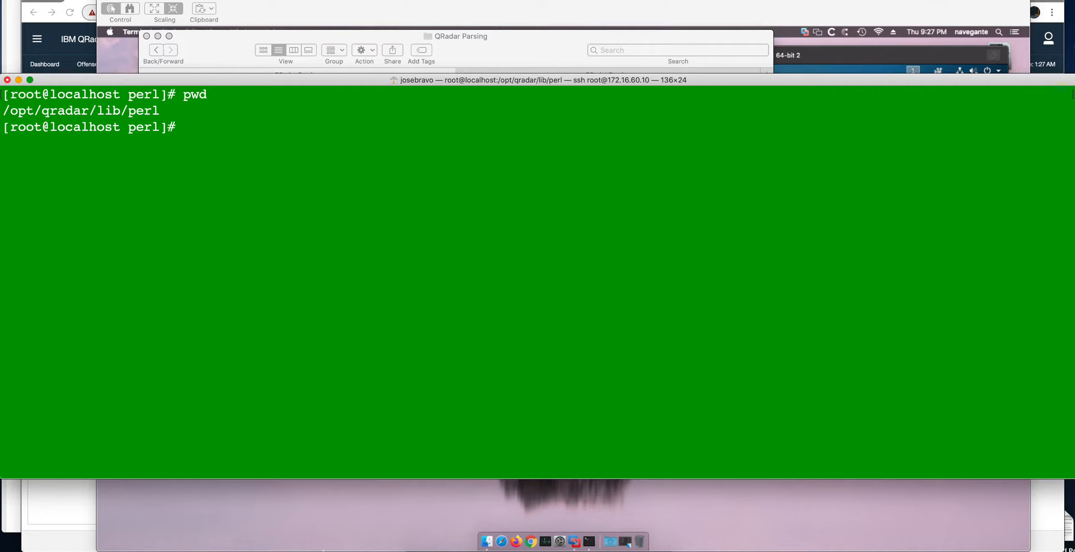
{"action": "type", "text": "cd .."}
{"action": "key", "text": "Return"}
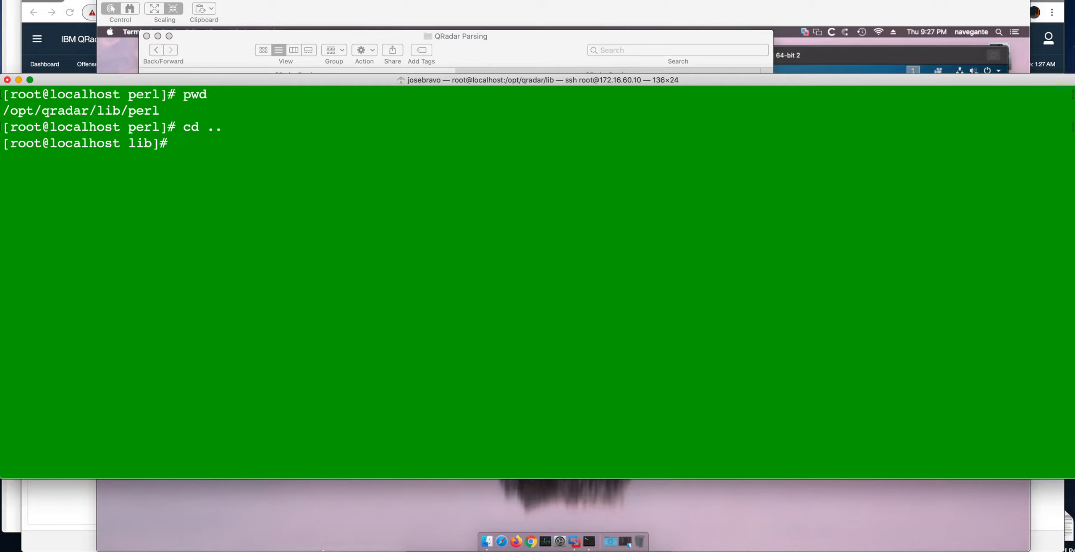
Step: Try to compress the ./perl folder into output.zip using zip with the -R option
{"action": "type", "text": "zip -R outp"}
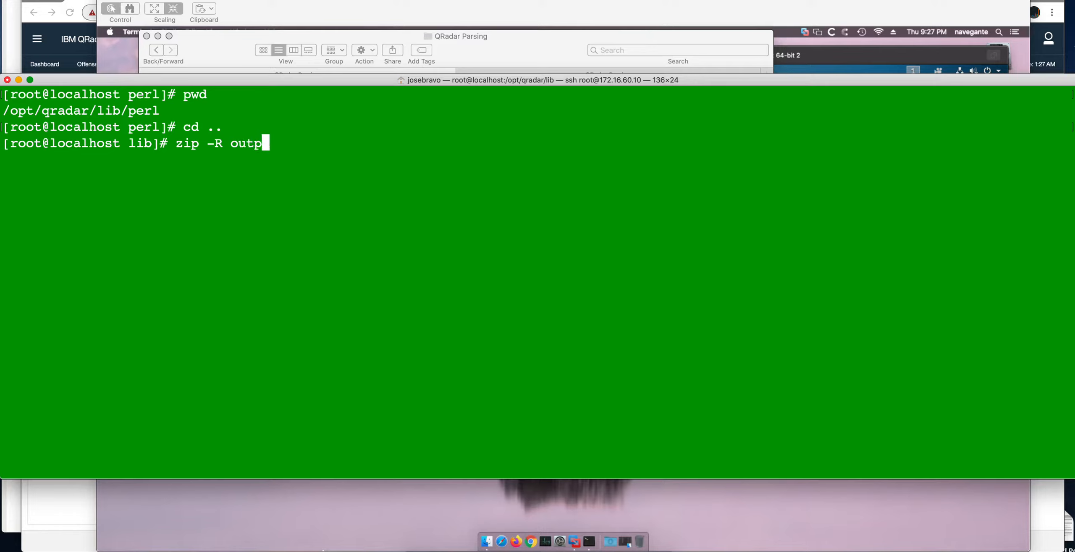
{"action": "type", "text": "ut.zip "}
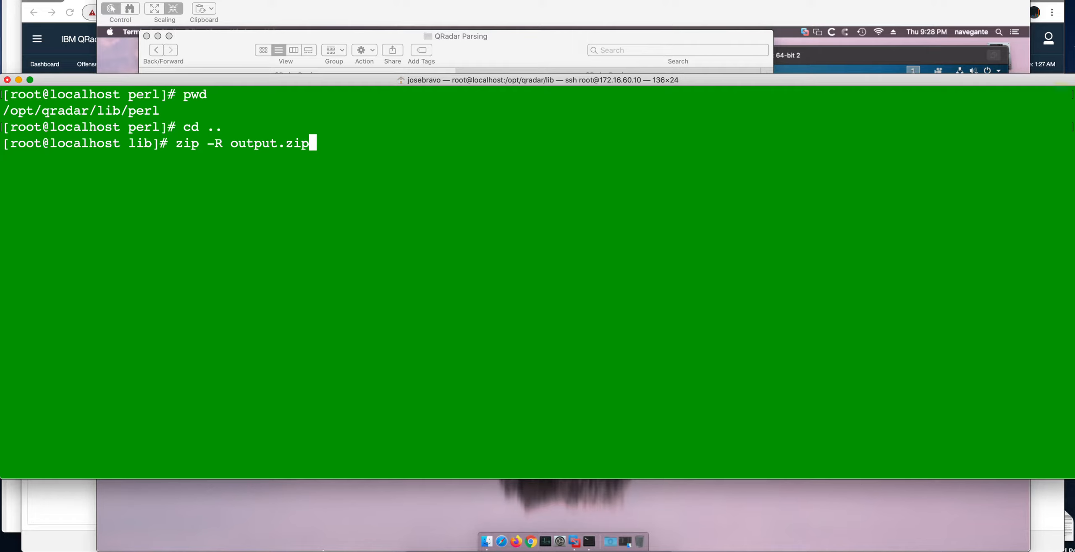
{"action": "type", "text": "/"}
{"action": "key", "text": "BackSpace"}
{"action": "type", "text": "./perl"}
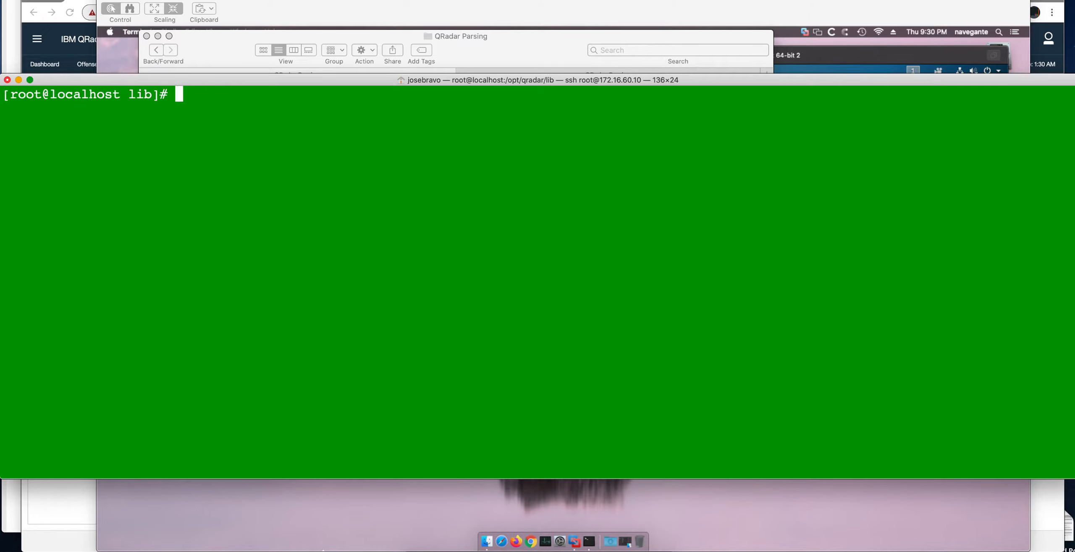
Step: Compress /opt/qradar/lib/perl recursively into output.zip with zip -r
{"action": "type", "text": "rm output.zip"}
{"action": "key", "text": "Up"}
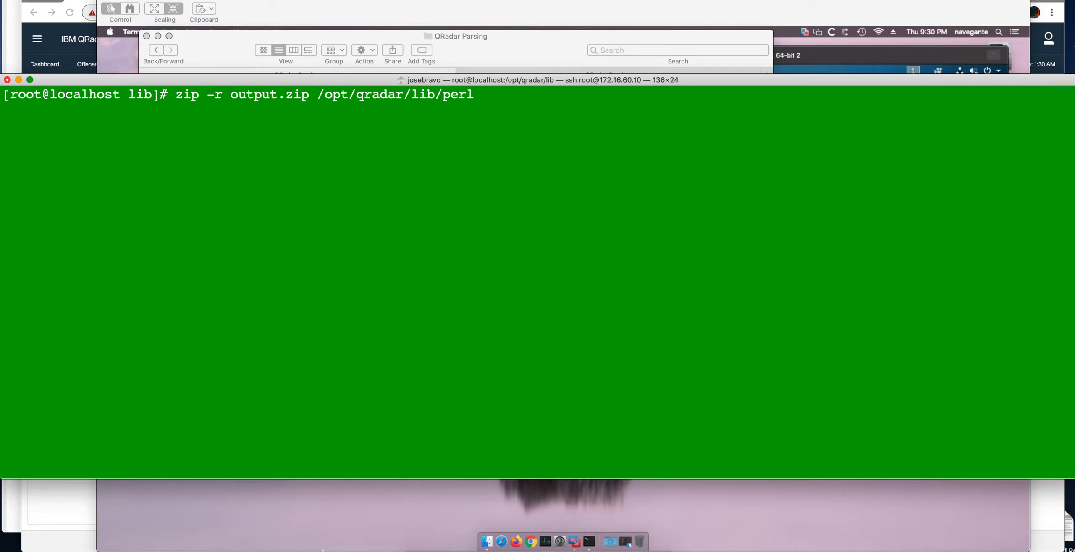
{"action": "key", "text": "Return"}
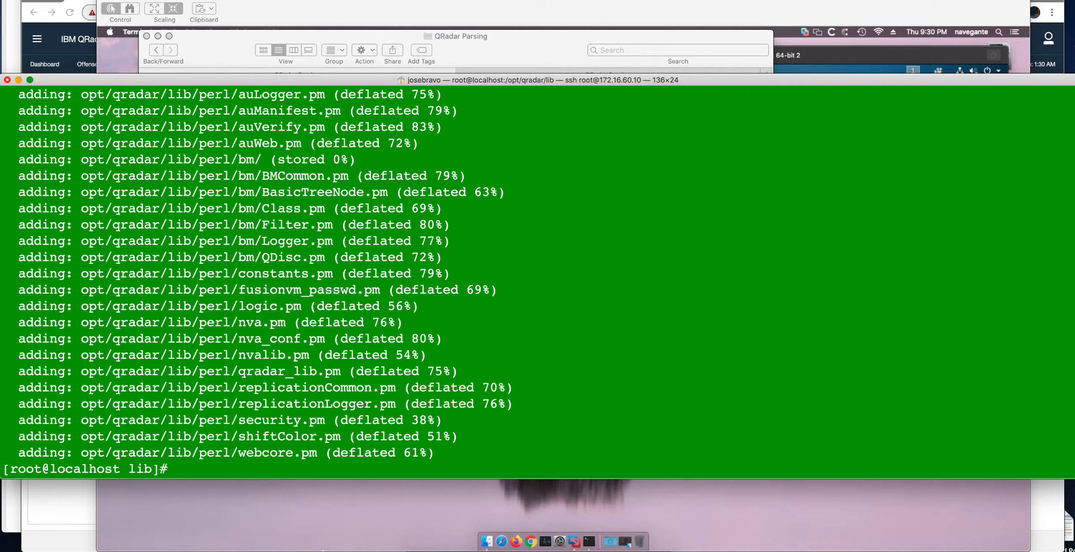
Step: Switch to the Kali virtual machine's terminal and update the package lists with sudo apt-get update
{"action": "key", "text": "super+Tab"}
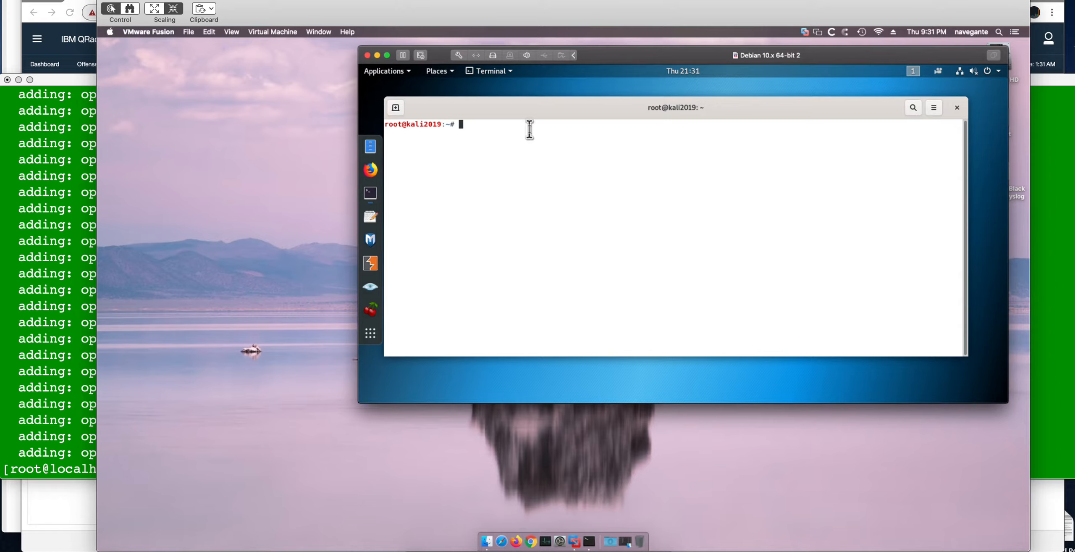
{"action": "type", "text": "sudo apt-get update"}
{"action": "key", "text": "Return"}
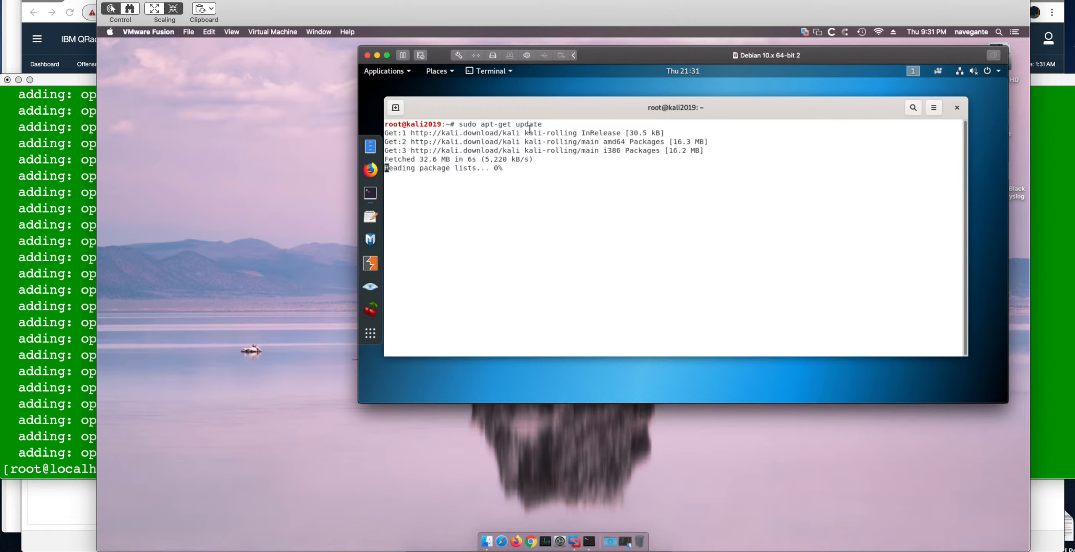
Step: Run sudo apt-get install perl on the Kali machine and clear the terminal
{"action": "type", "text": "sud"}
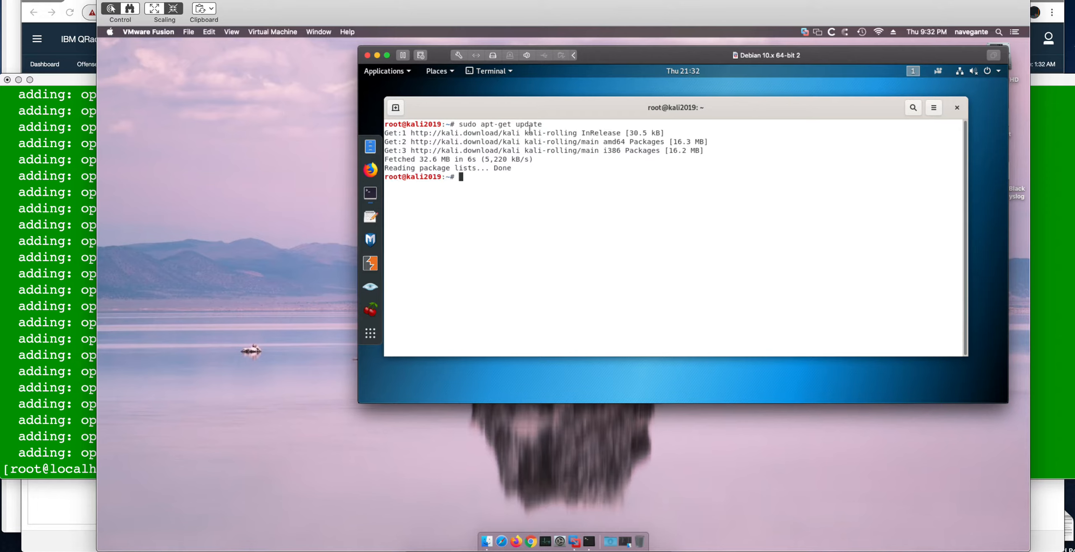
{"action": "type", "text": "o apt-get install perl"}
{"action": "key", "text": "Return"}
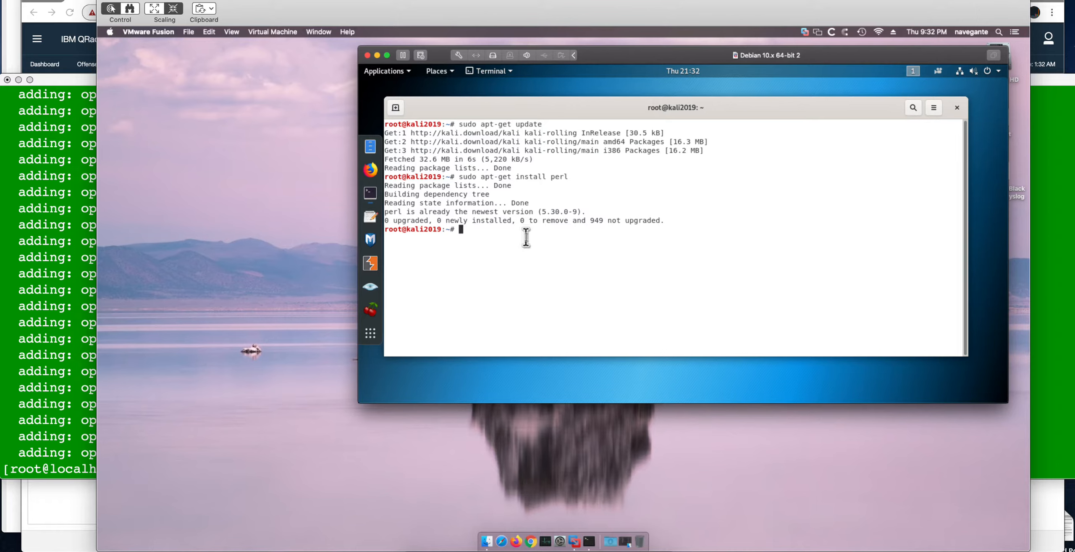
{"action": "type", "text": "clear"}
{"action": "key", "text": "Up"}
{"action": "key", "text": "Up"}
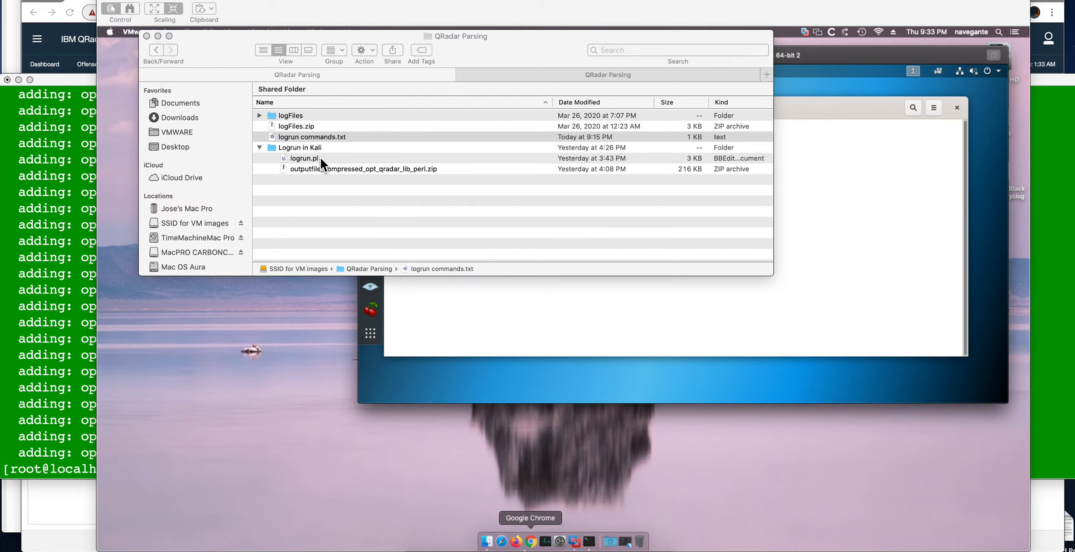
Step: Locate logFiles.zip in the QRadar Parsing folder and expand the logFiles folder to view its syslog files
{"action": "left_click", "coordinate": [295, 126]}
{"action": "left_click", "coordinate": [295, 126]}
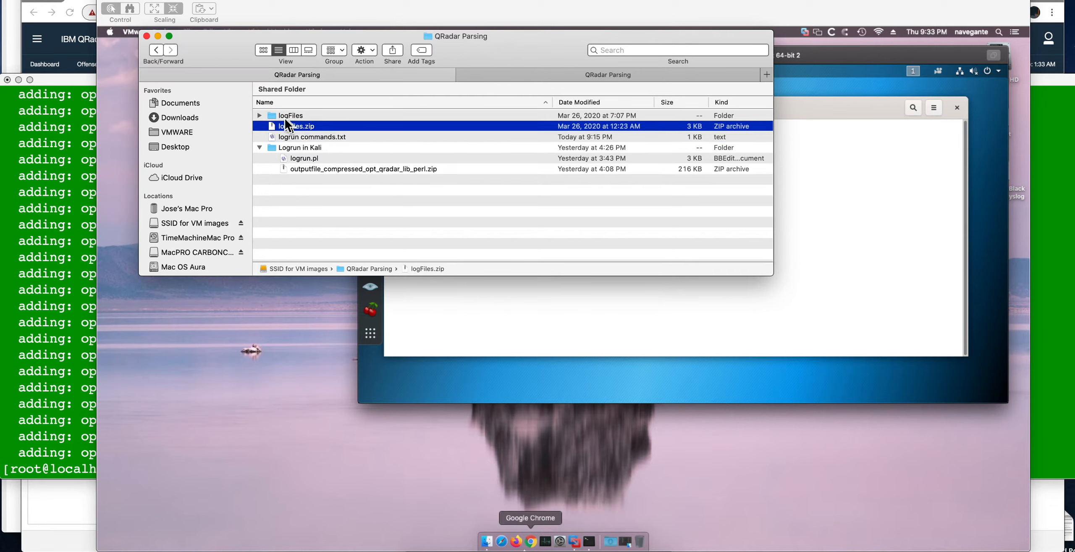
{"action": "left_click", "coordinate": [260, 115]}
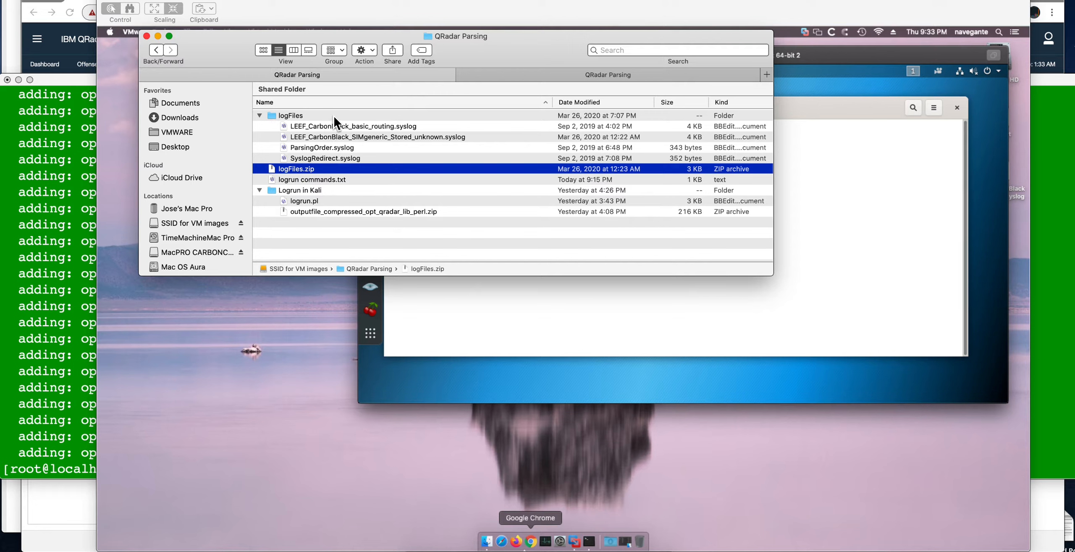
Step: Open logrun commands.txt and read the example logrun.pl command for each syslog file
{"action": "left_click", "coordinate": [294, 179]}
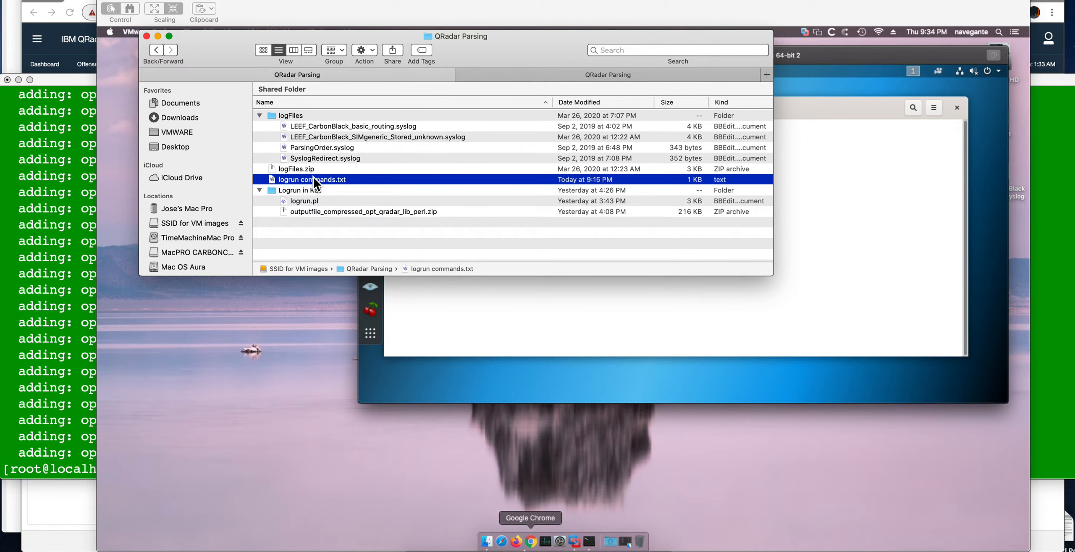
{"action": "double_click", "coordinate": [310, 179]}
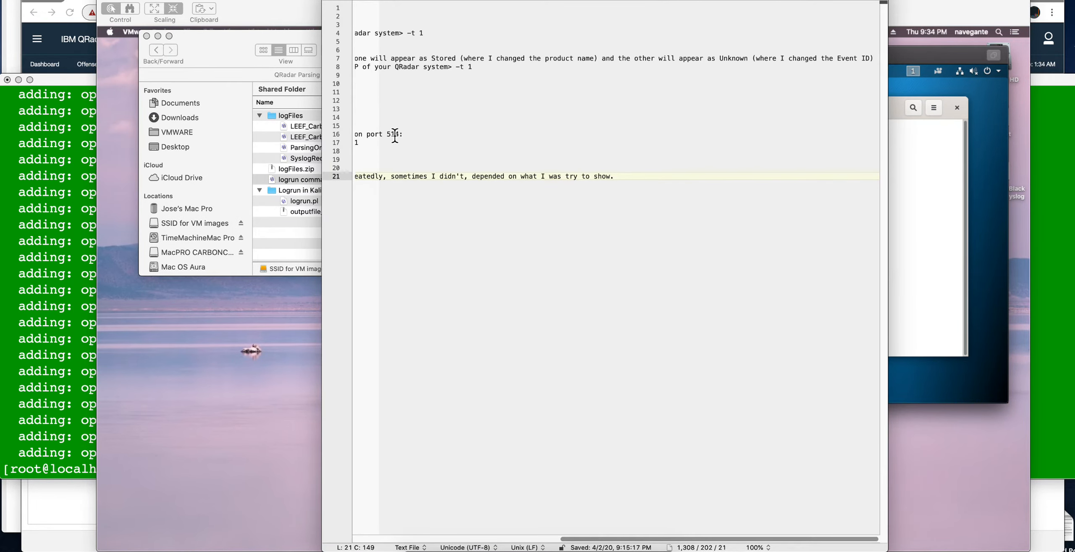
{"action": "scroll", "coordinate": [394, 134], "scroll_direction": "left", "scroll_amount": 5}
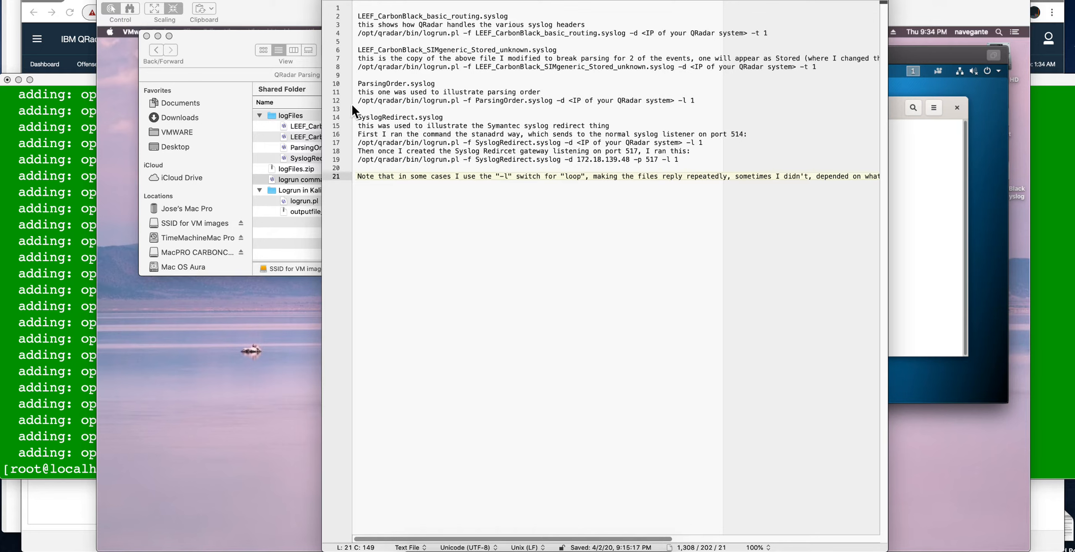
{"action": "left_click", "coordinate": [330, 0]}
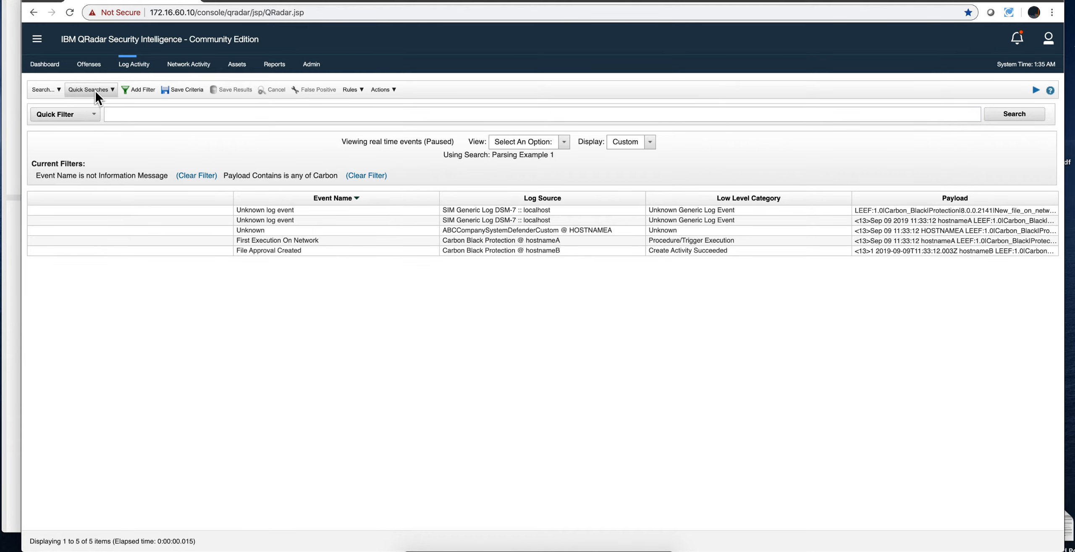
Step: Open the current QRadar log activity search for editing and examine its column definition
{"action": "left_click", "coordinate": [42, 89]}
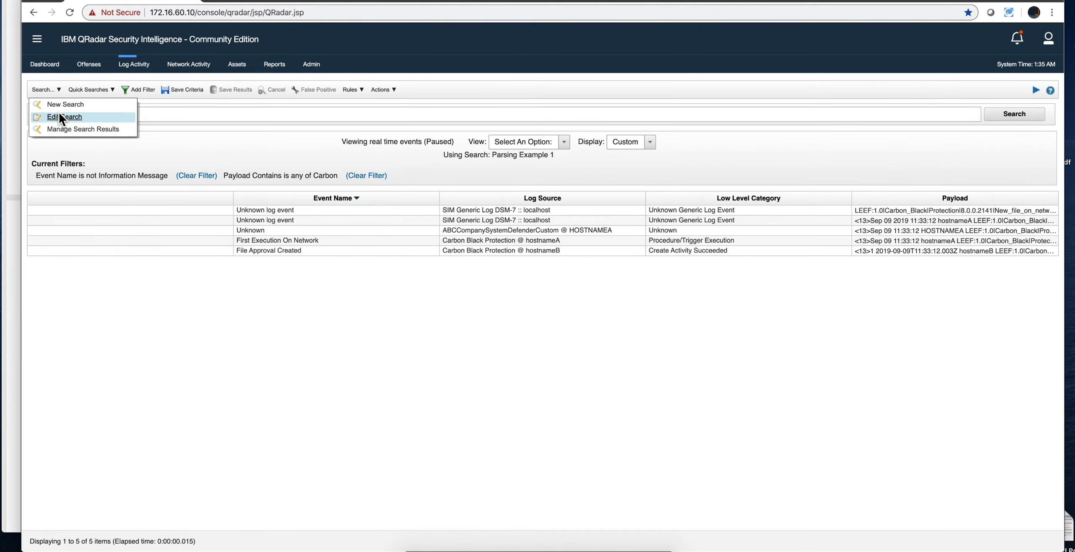
{"action": "left_click", "coordinate": [59, 116]}
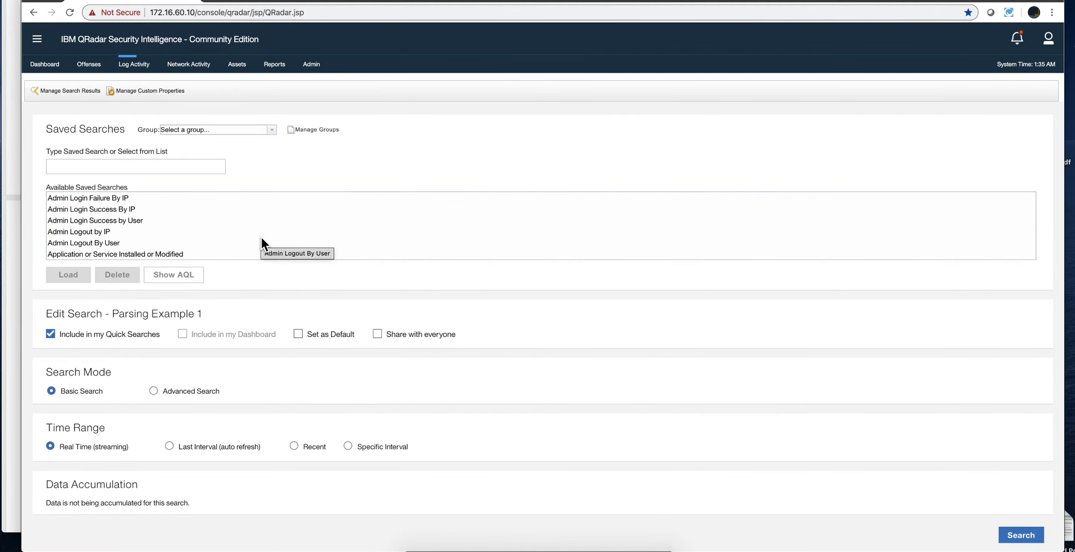
{"action": "scroll", "coordinate": [257, 273], "scroll_direction": "down", "scroll_amount": 3}
{"action": "scroll", "coordinate": [257, 273], "scroll_direction": "down", "scroll_amount": 8}
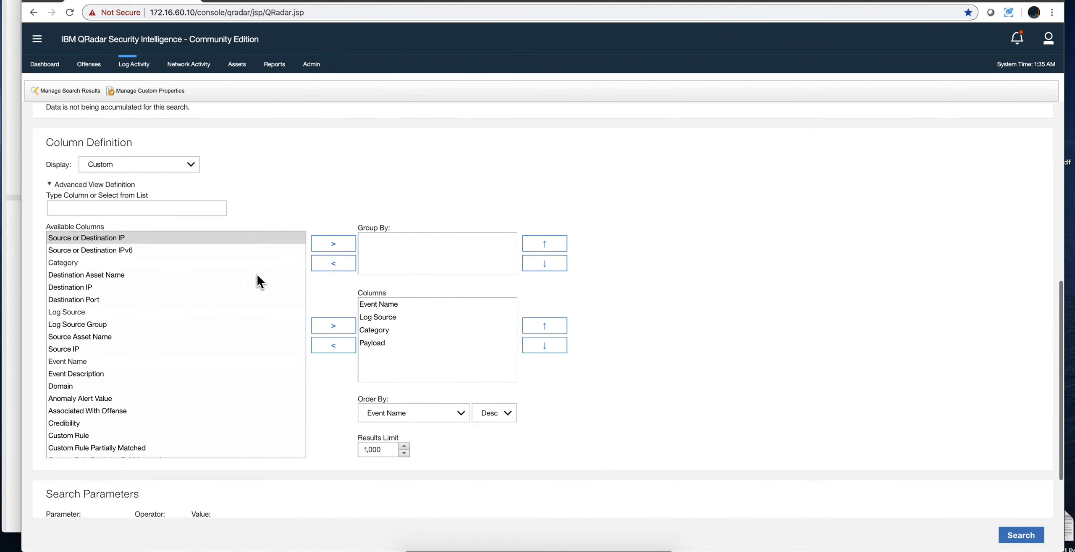
{"action": "scroll", "coordinate": [257, 281], "scroll_direction": "up", "scroll_amount": 1}
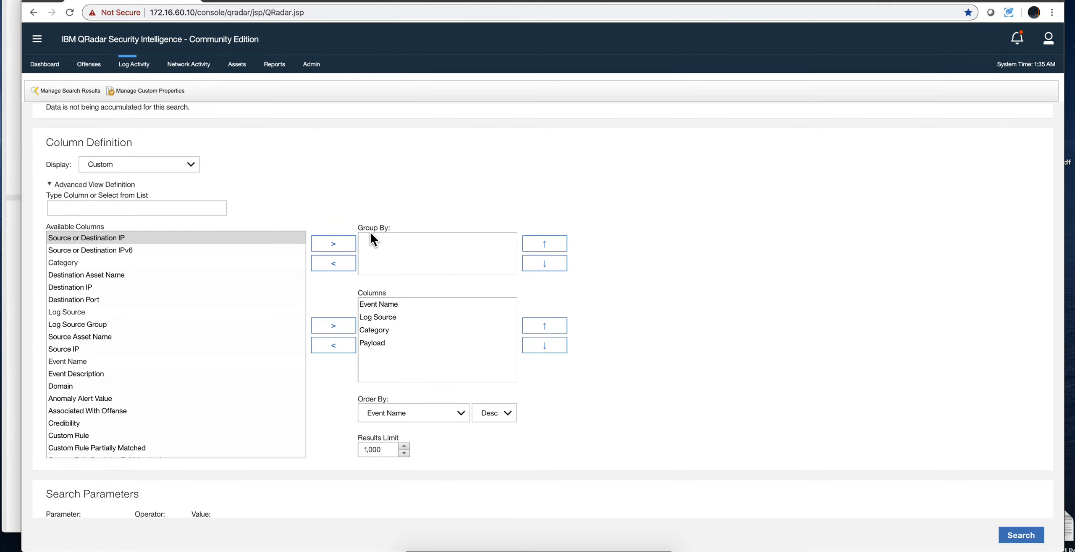
Step: Remove Category from the search's displayed columns
{"action": "left_click", "coordinate": [384, 303]}
{"action": "left_click", "coordinate": [361, 330]}
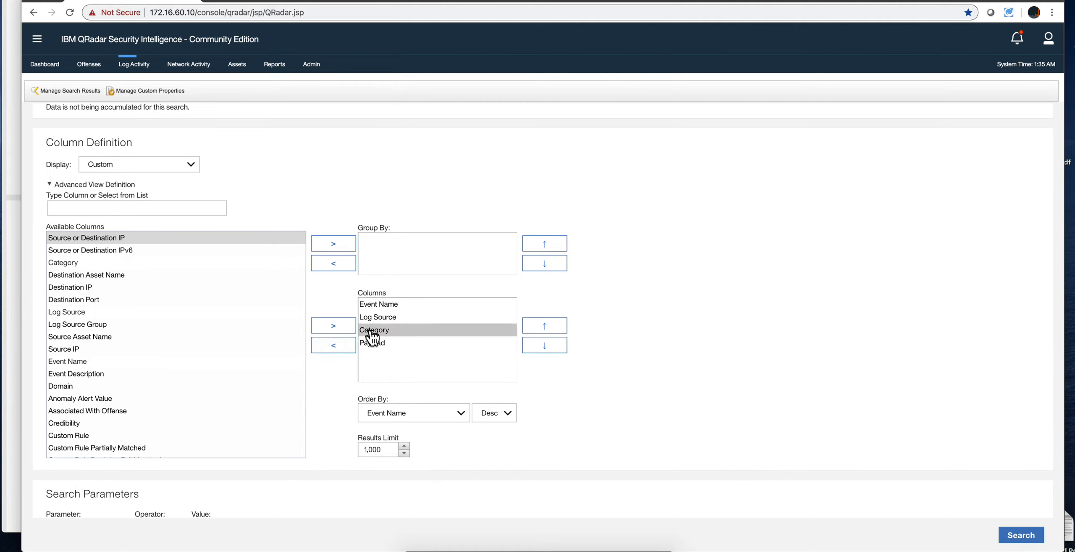
{"action": "left_click", "coordinate": [341, 347]}
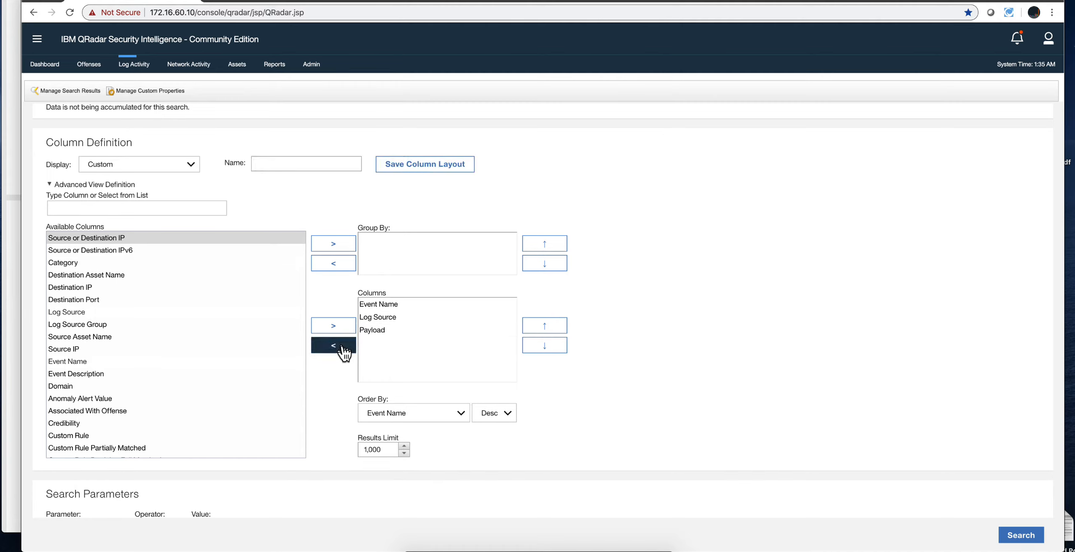
Step: Filter the available columns by "cat", add Category back to the displayed columns, and move it above Payload
{"action": "left_click", "coordinate": [65, 206]}
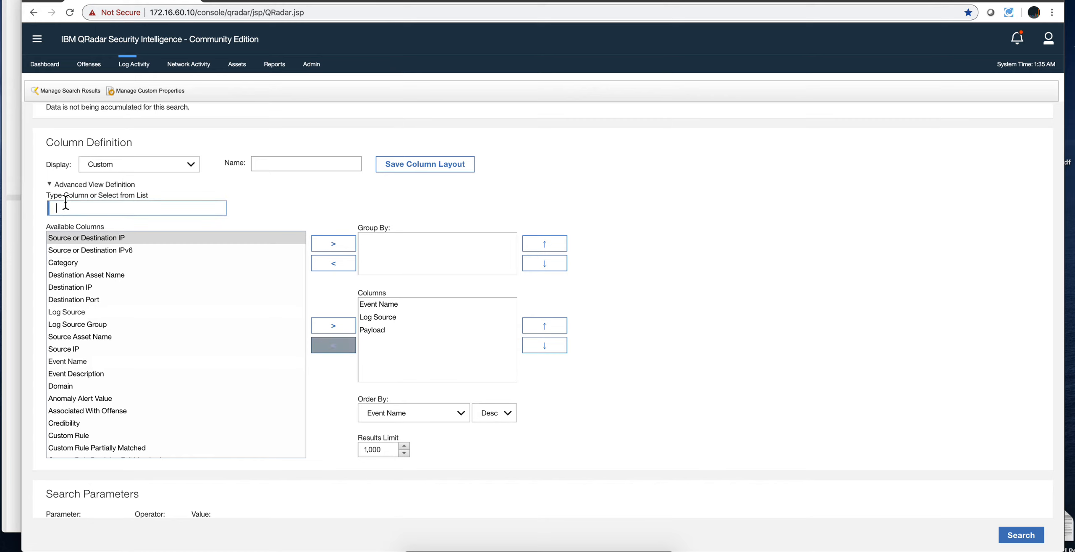
{"action": "type", "text": "cat"}
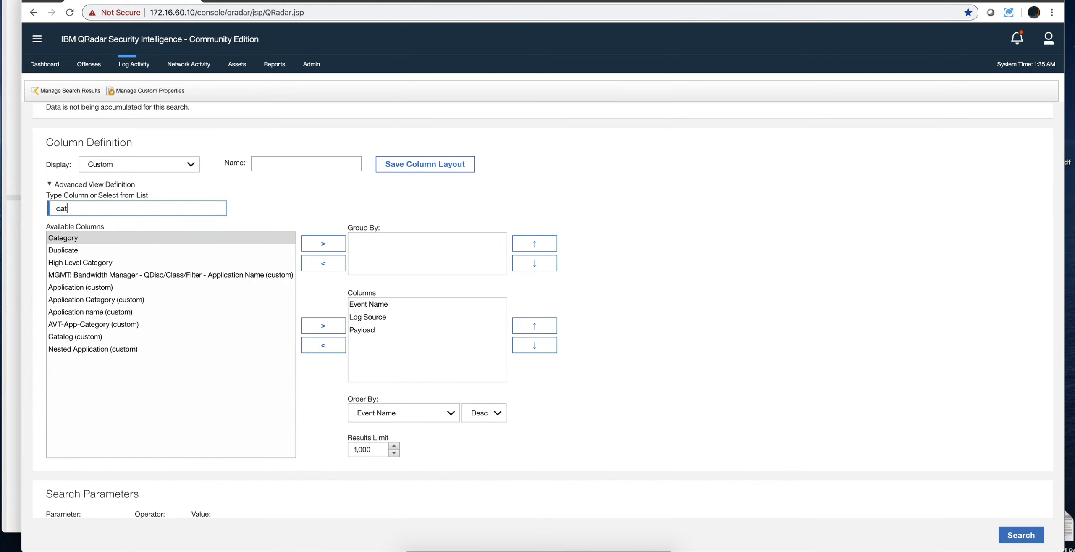
{"action": "left_click", "coordinate": [332, 327]}
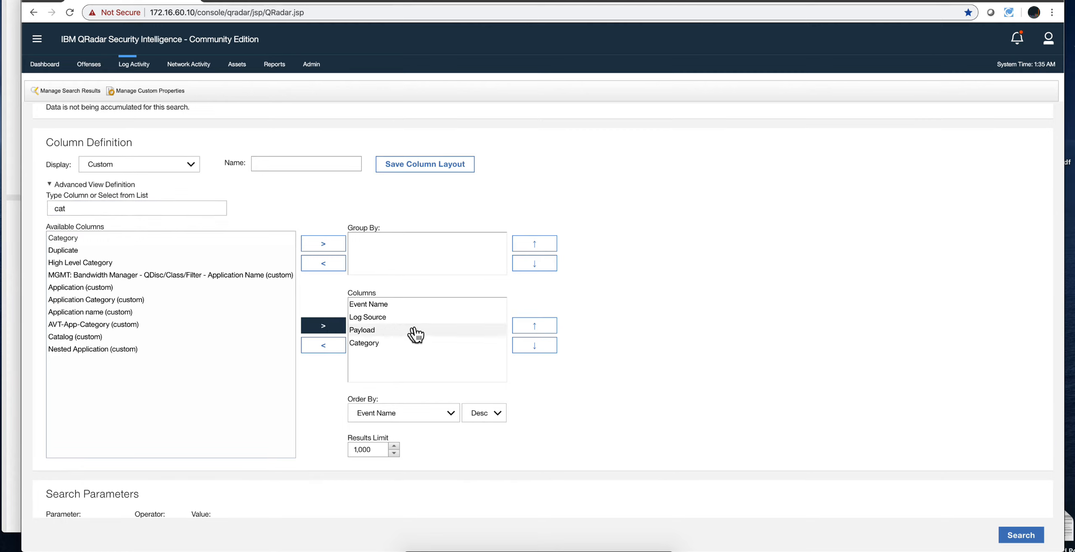
{"action": "left_click", "coordinate": [370, 343]}
{"action": "left_click", "coordinate": [535, 327]}
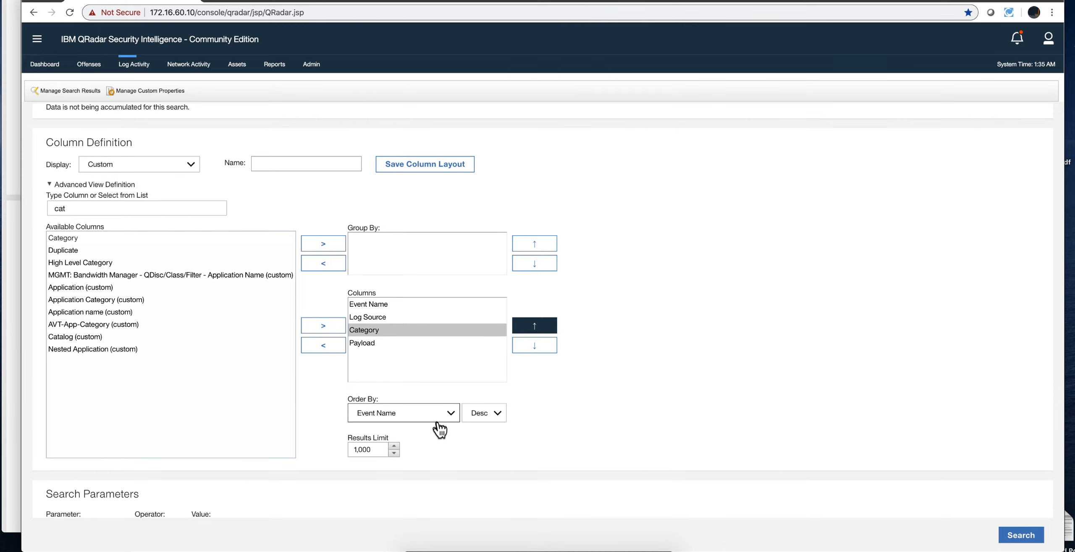
Step: Examine the search's event name and payload filters and the operator choices for new filters
{"action": "scroll", "coordinate": [321, 403], "scroll_direction": "down", "scroll_amount": 5}
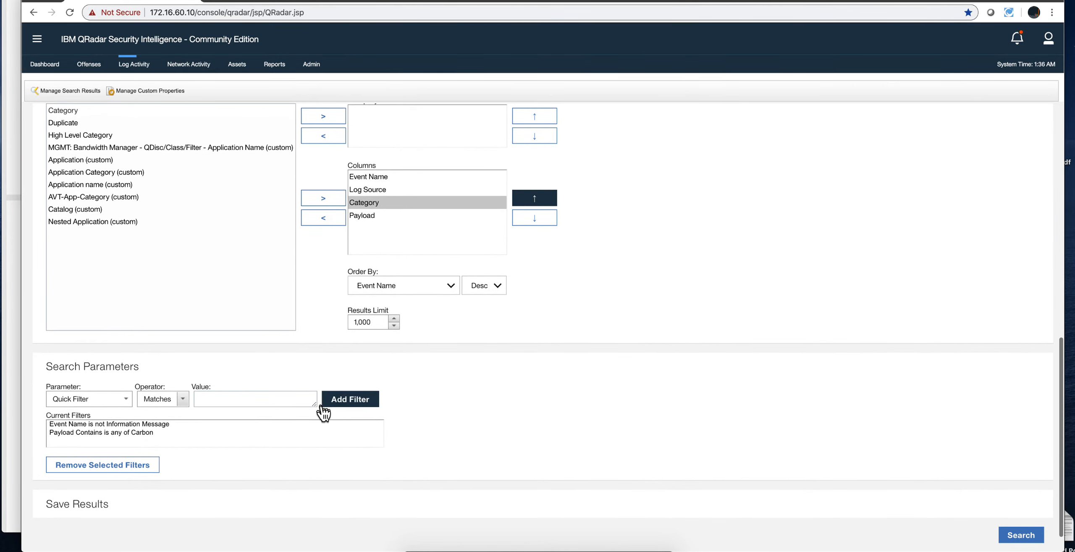
{"action": "left_click", "coordinate": [177, 424]}
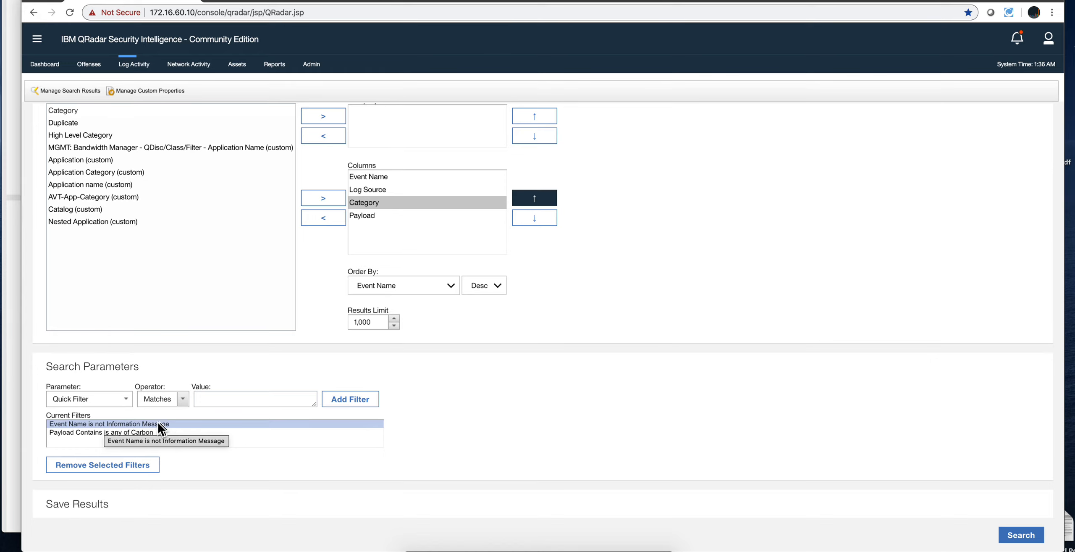
{"action": "left_click", "coordinate": [98, 432]}
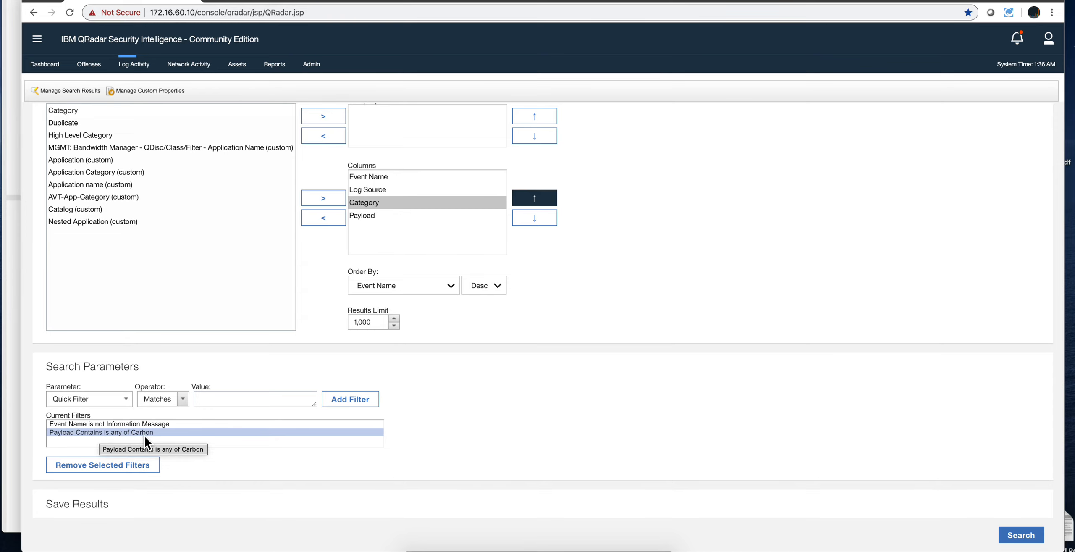
{"action": "left_click", "coordinate": [180, 401]}
{"action": "left_click", "coordinate": [174, 410]}
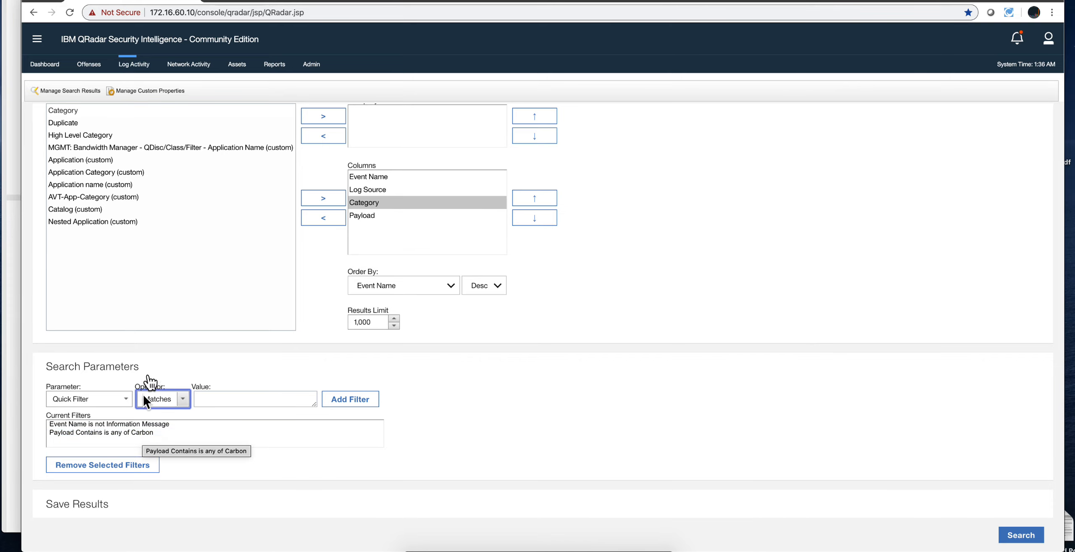
Step: Return to the live log activity view without adding a filter and run the Parsing Example 1 real-time quick search
{"action": "left_click", "coordinate": [127, 64]}
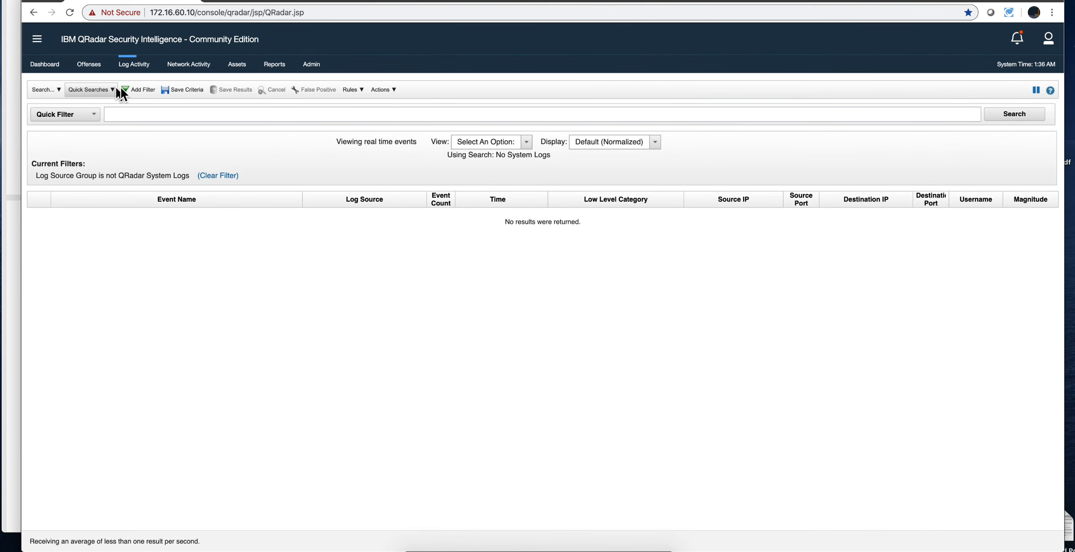
{"action": "left_click", "coordinate": [129, 89]}
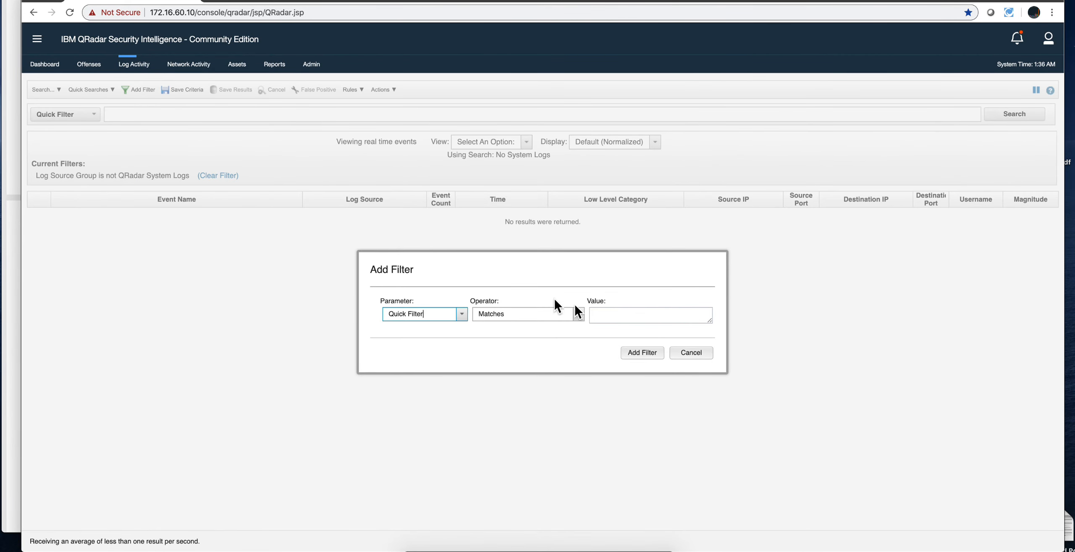
{"action": "left_click", "coordinate": [691, 353]}
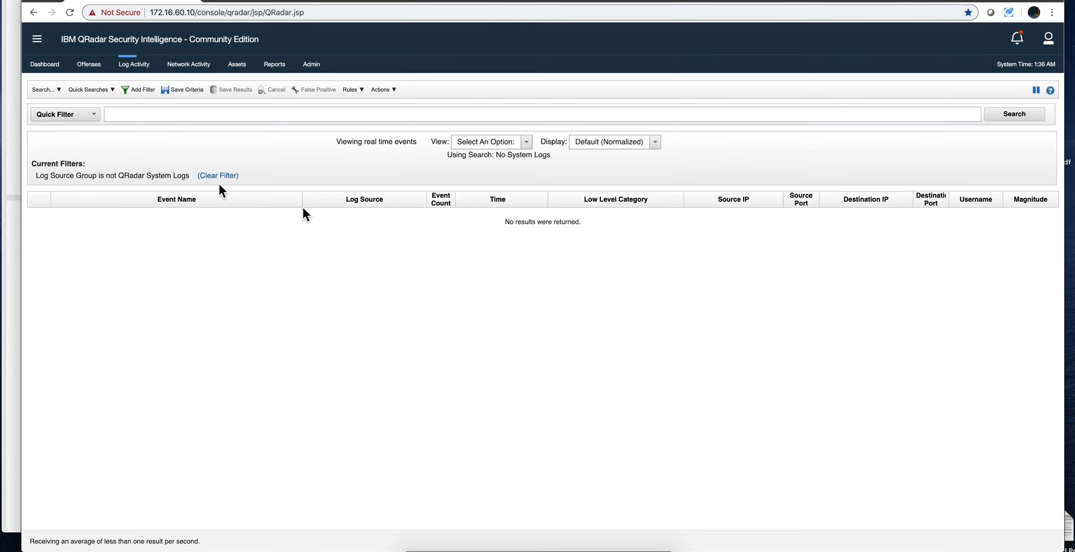
{"action": "left_click", "coordinate": [96, 90]}
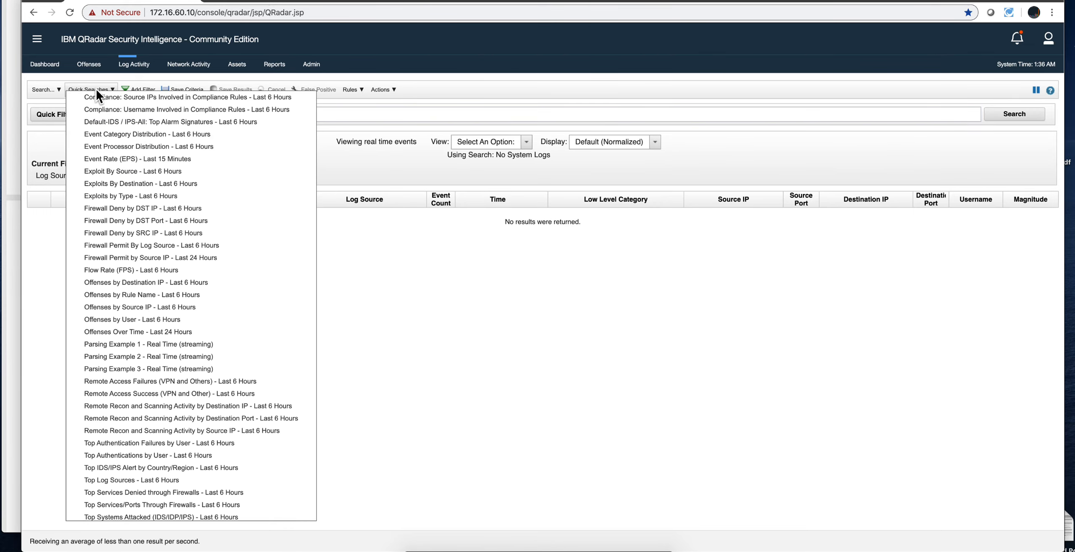
{"action": "left_click", "coordinate": [86, 345]}
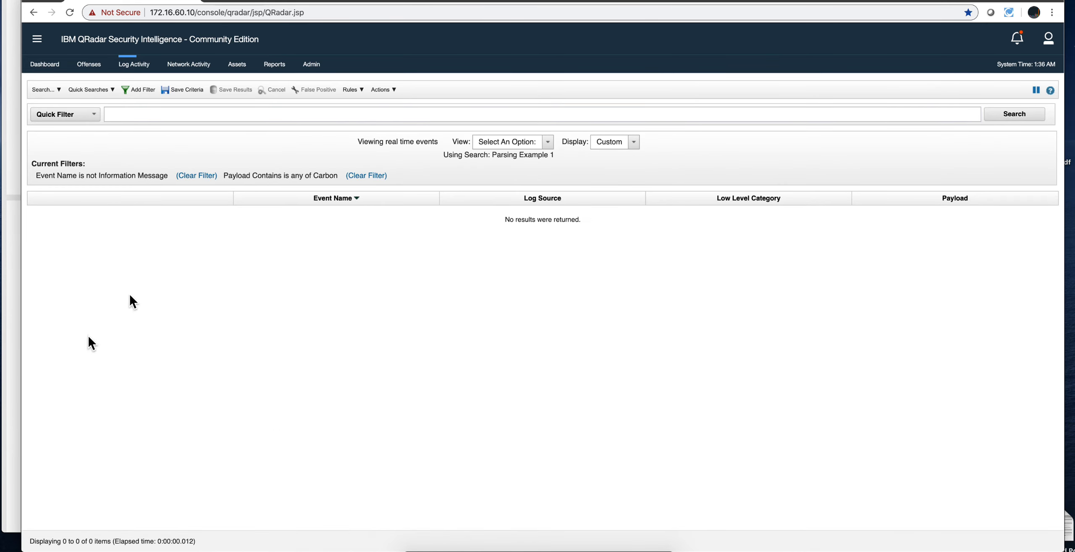